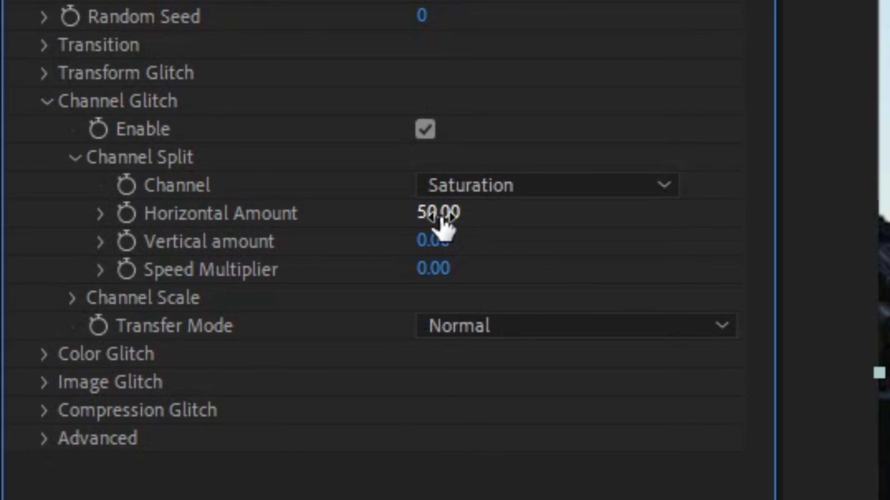
Step: Try different Channel Split horizontal amounts on the Saturation channel, set Horizontal Amount to 0, and expand the Channel Scale settings
drag(443, 219, 480, 219)
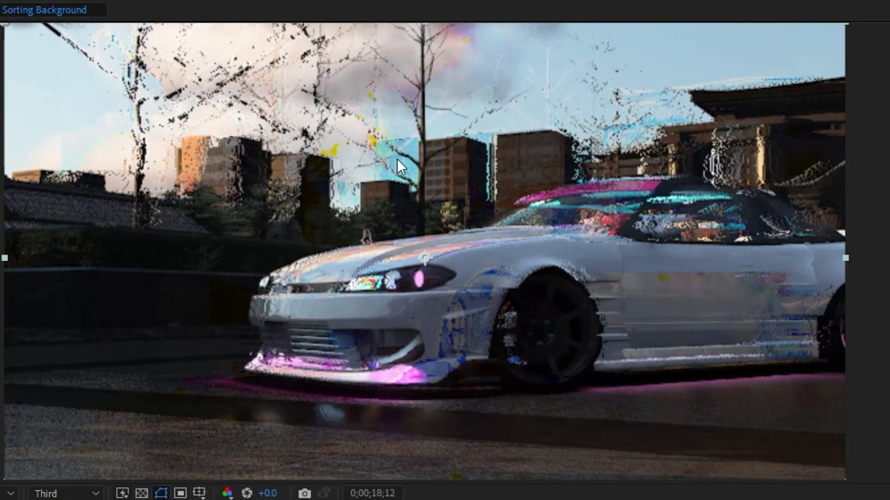
drag(1, 224, 11, 224)
drag(445, 212, 291, 247)
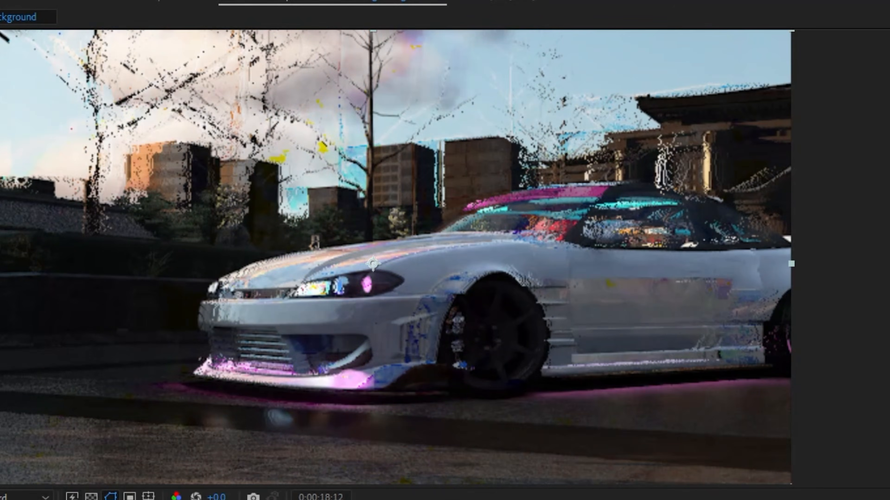
click(546, 185)
click(553, 333)
click(546, 56)
click(552, 405)
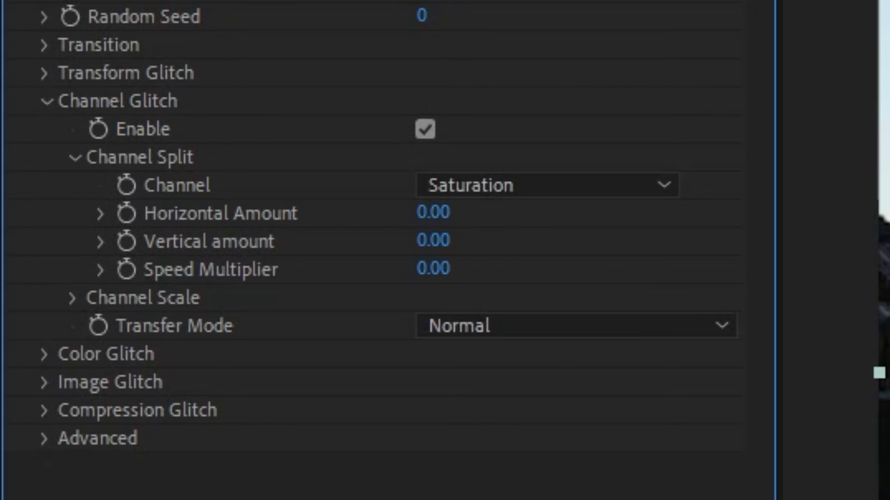
click(73, 159)
click(75, 186)
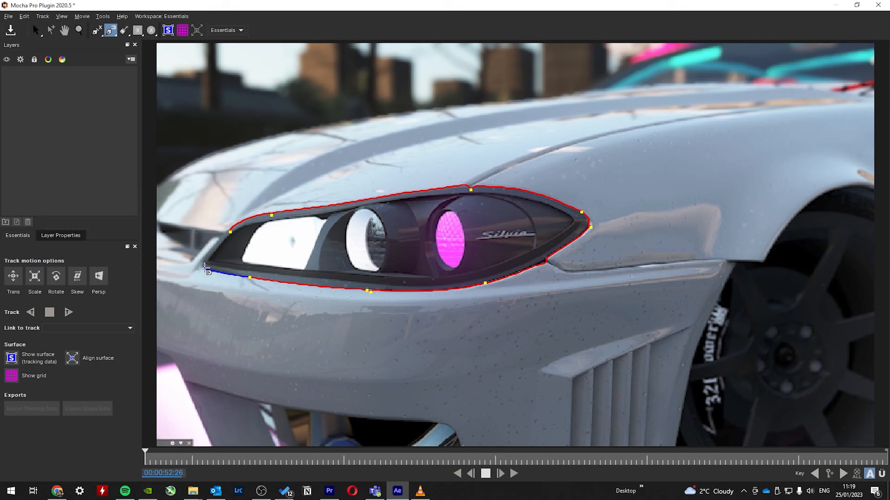
Step: Close the spline around the car's headlight and track it forward with translation, scale, rotation and skew
click(206, 270)
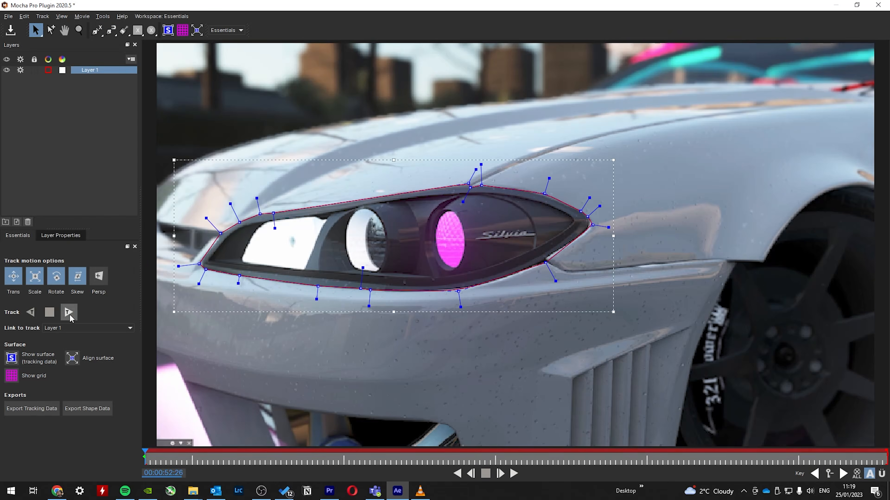
click(68, 312)
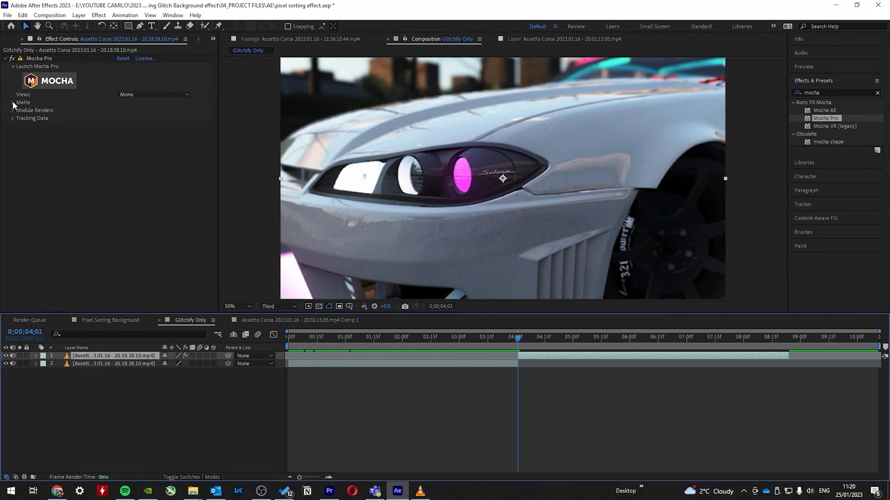
Step: Apply the Mocha matte to the upper clip layer and set its feather to 10
click(13, 103)
click(120, 118)
click(109, 356)
click(121, 142)
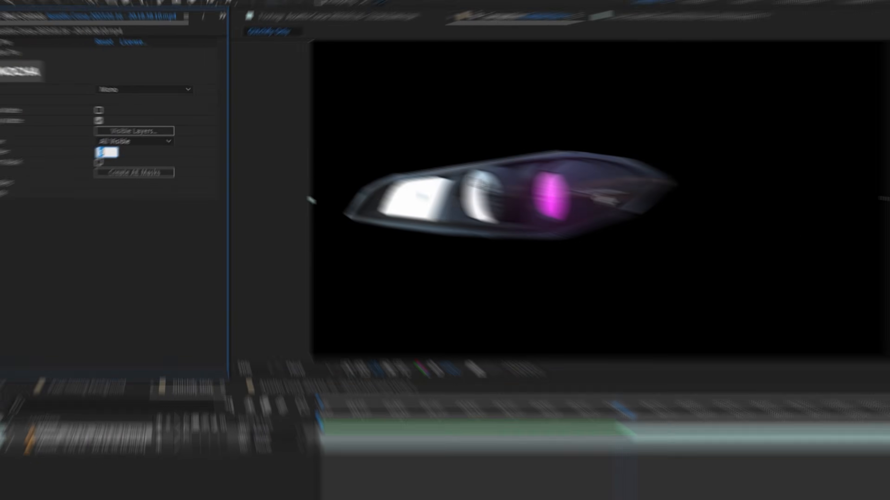
text(10)
key(Return)
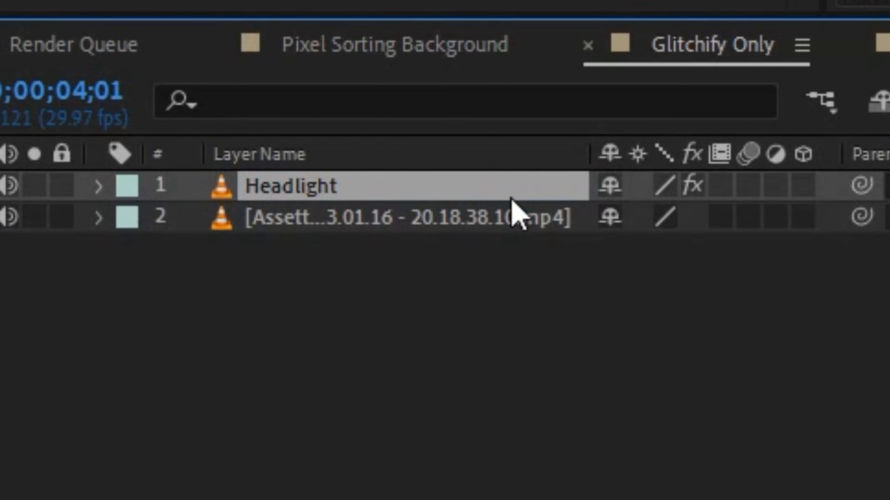
Step: Rename the clip layer below Headlight as OG Clip
click(510, 225)
key(Return)
text(OG Clip)
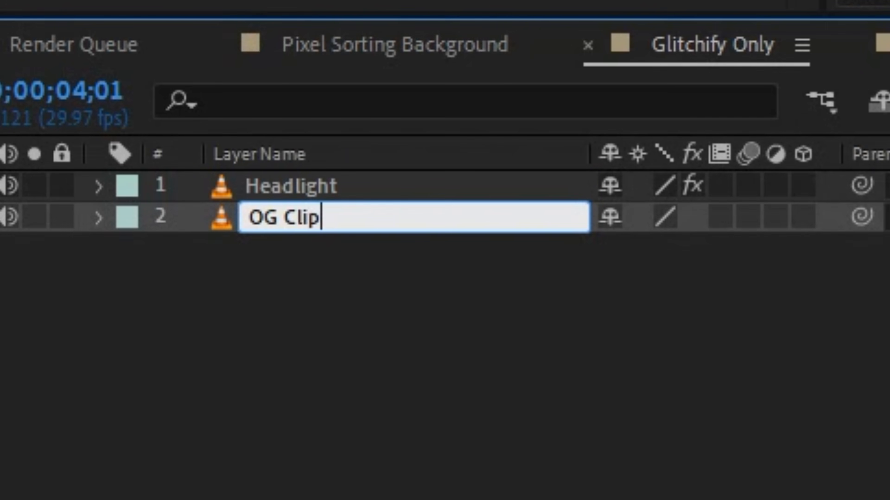
key(Return)
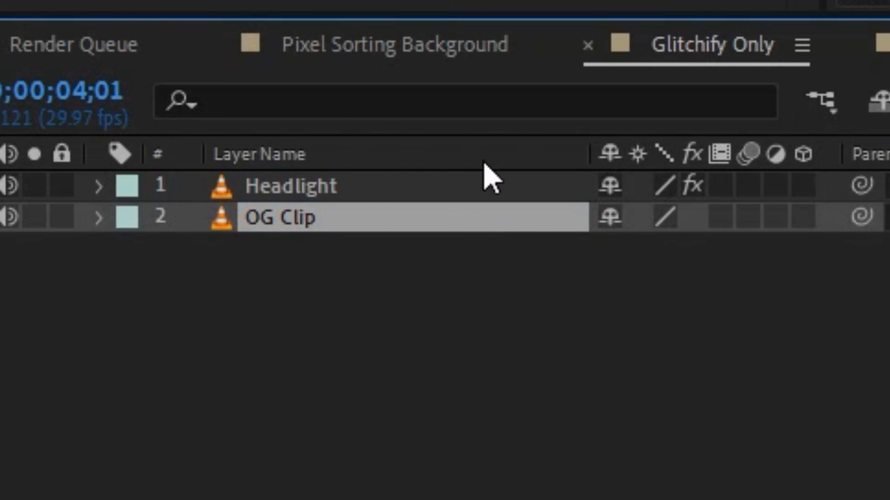
Step: Apply the Glitchify effect to the Headlight layer
text(g)
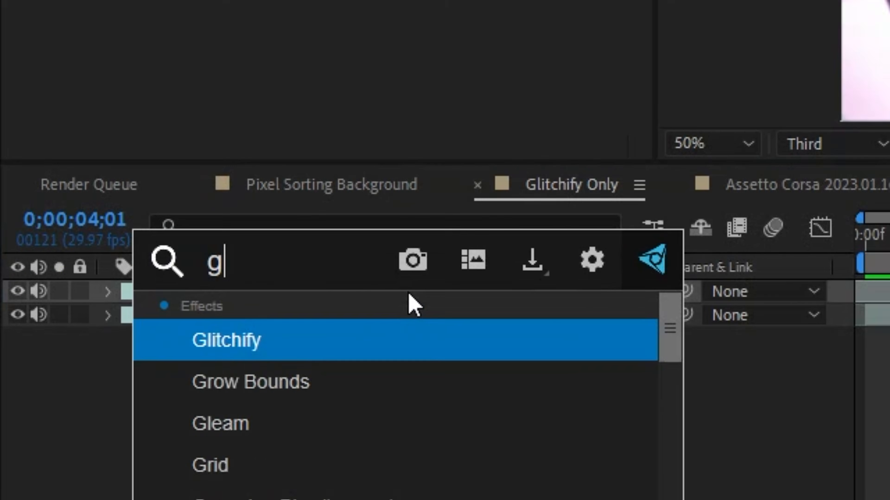
text(li)
key(Return)
Step: Check the Image Glitch and Color Glitch settings of the Headlight layer's Glitchify effect and collapse both groups
click(42, 328)
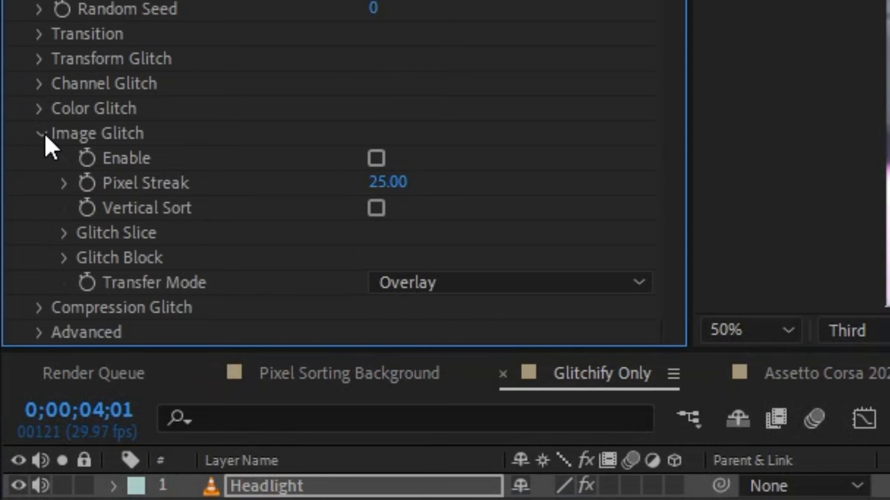
click(41, 134)
click(39, 108)
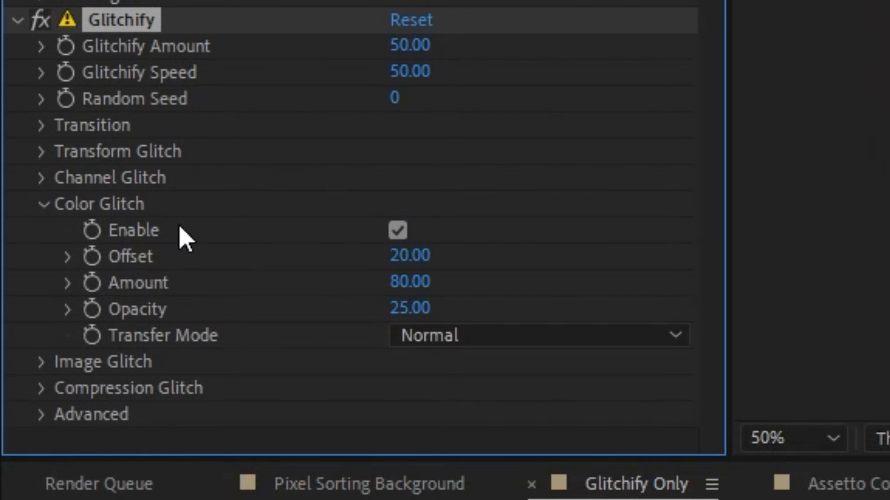
click(42, 204)
Step: In Channel Glitch's Channel Scale settings, turn on Vertical, set Offset to 0 and Scale to 220
click(43, 177)
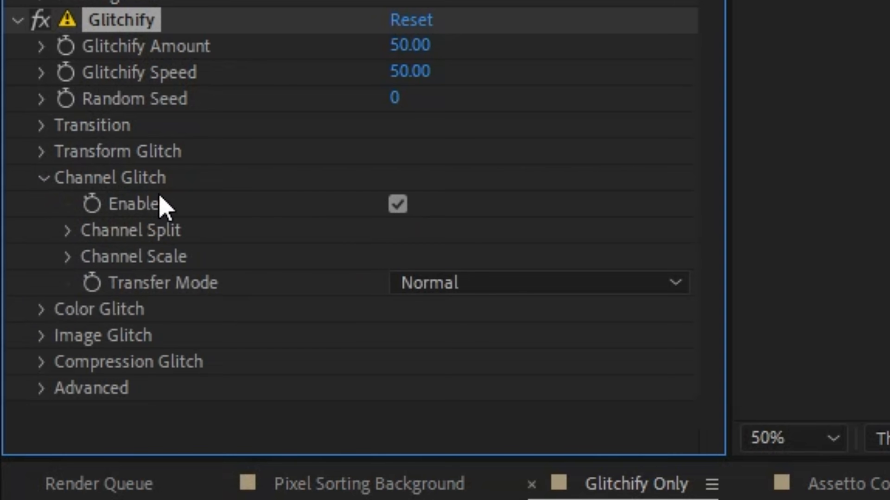
click(68, 257)
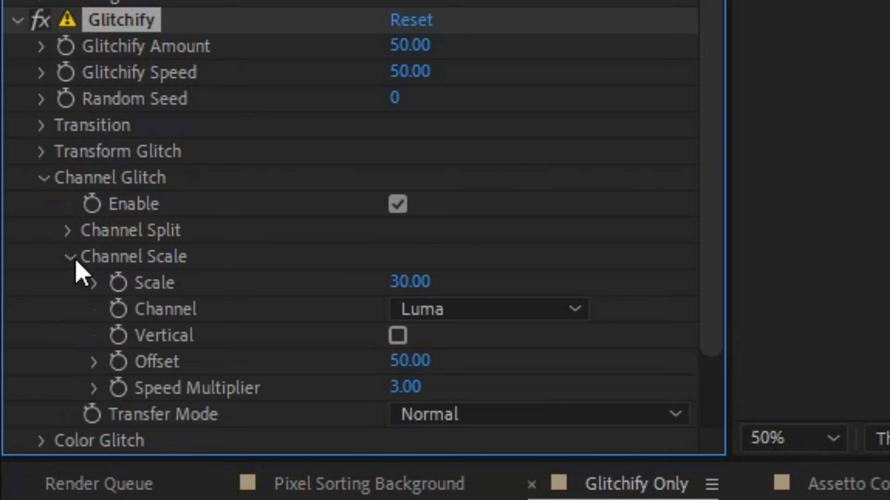
scroll(364, 266, down, 2)
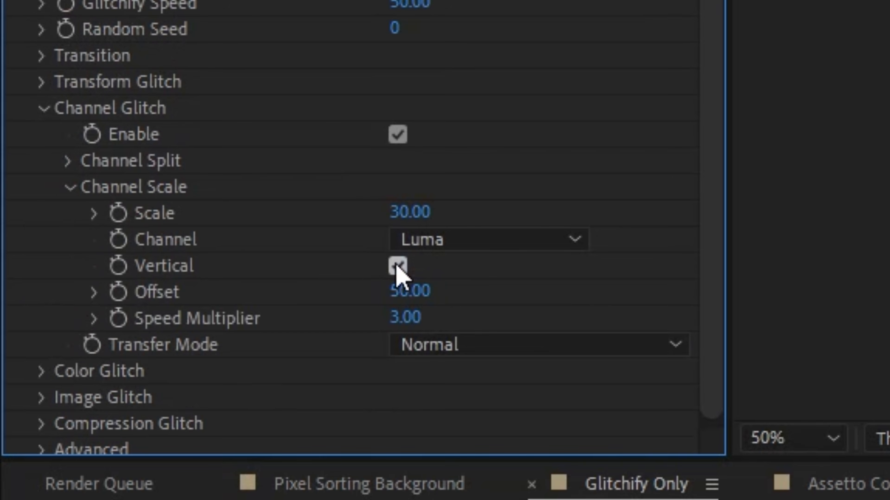
drag(489, 302, 564, 303)
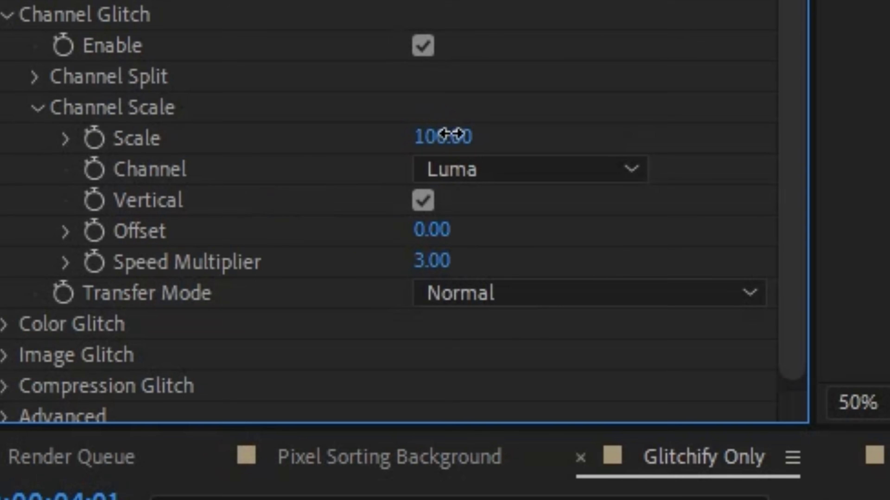
drag(466, 133, 403, 133)
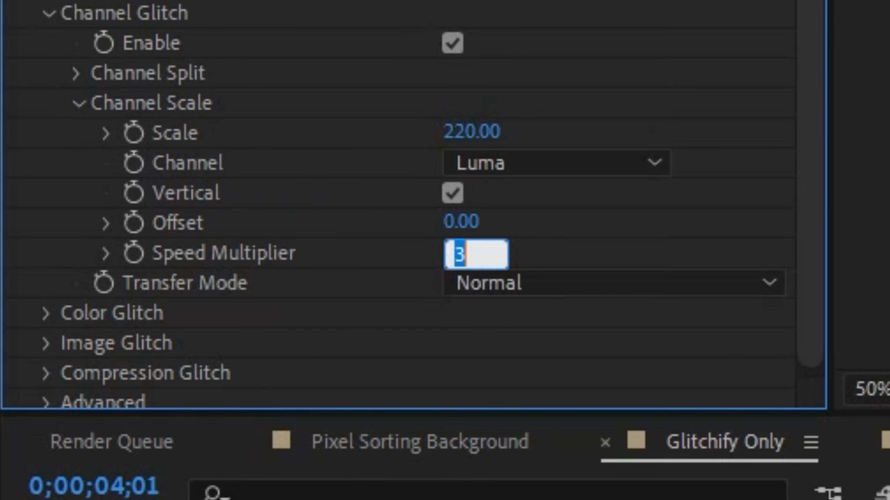
Step: Set the Channel Scale Speed Multiplier to 0 for the Headlight layer's glitch
click(461, 253)
text(0)
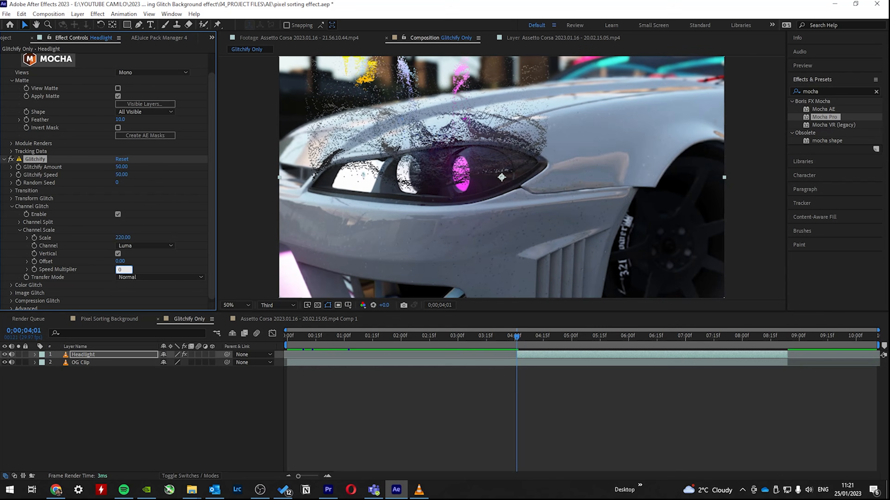
click(669, 436)
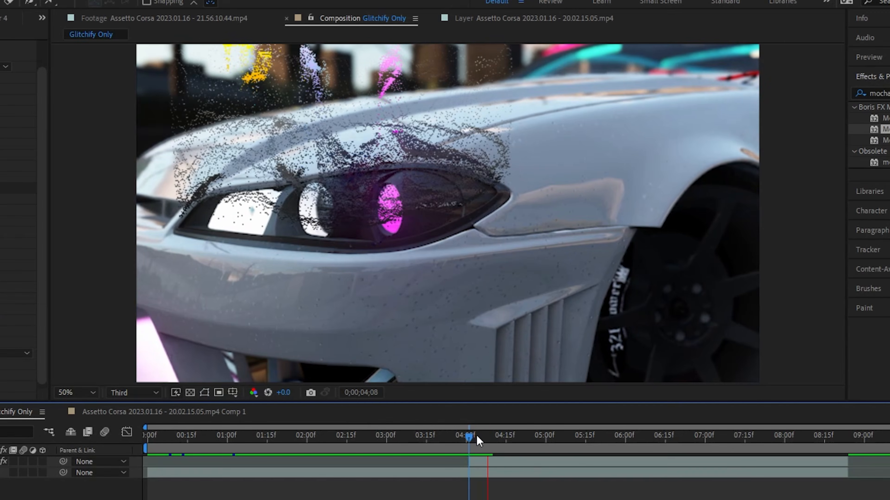
Step: Scrub through the headlight glitch and start keyframing Glitchify Amount on the Headlight layer
drag(523, 340, 650, 345)
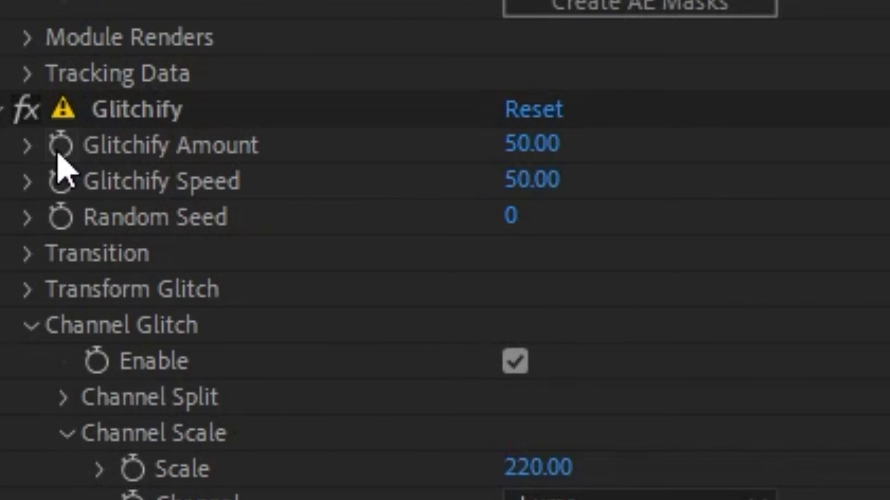
click(59, 145)
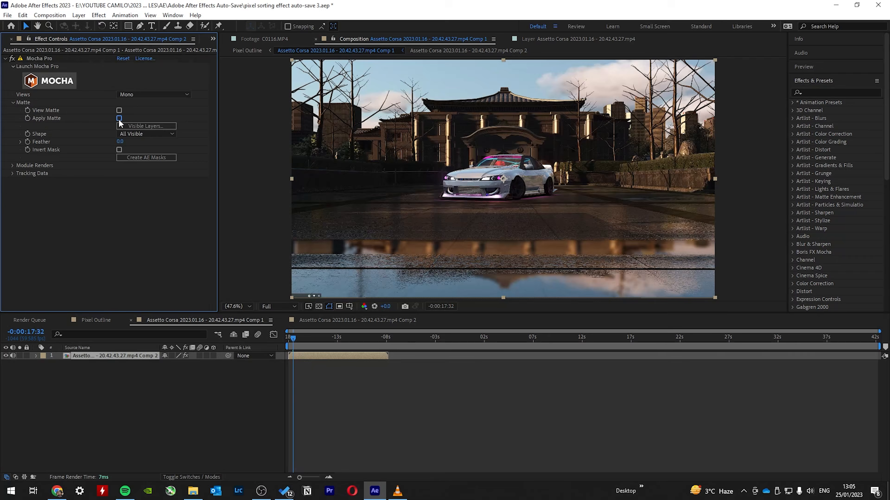
Step: Apply the Mocha matte to isolate the car and ground from the background, and preview the clip
click(119, 118)
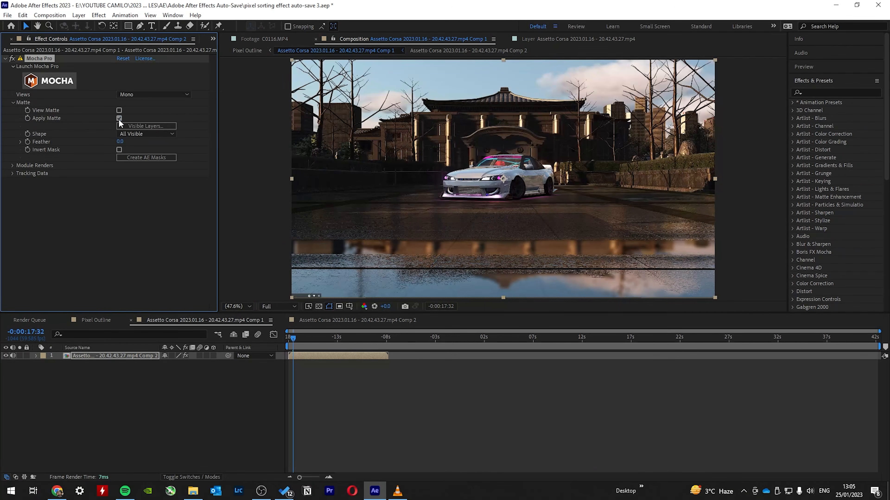
click(119, 119)
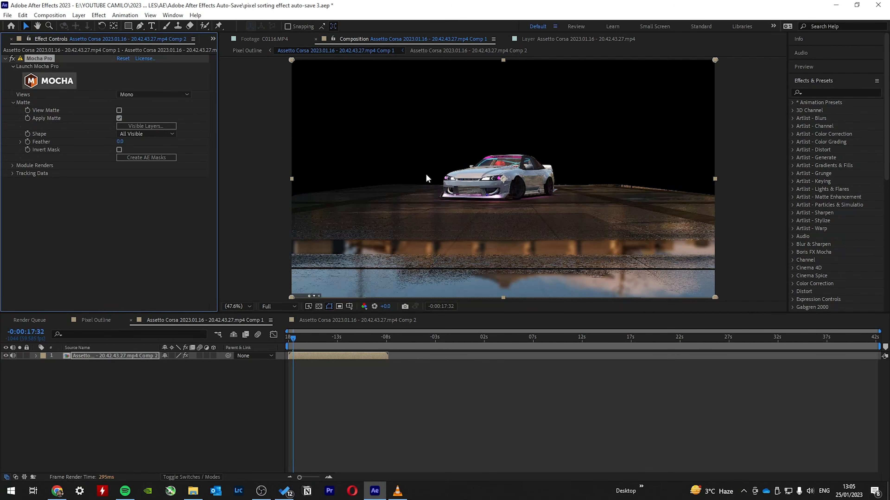
key(space)
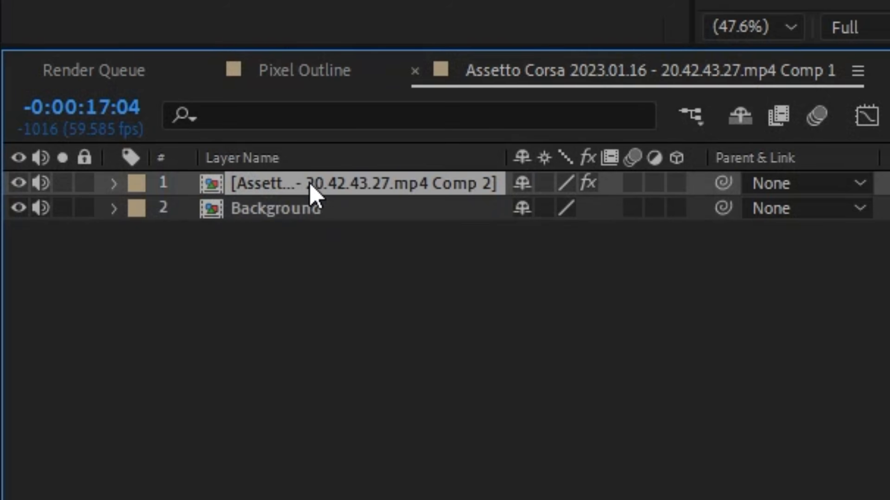
Step: Rename the masked layer above Background as Foreground
click(308, 182)
key(Return)
text(Foreground)
key(Return)
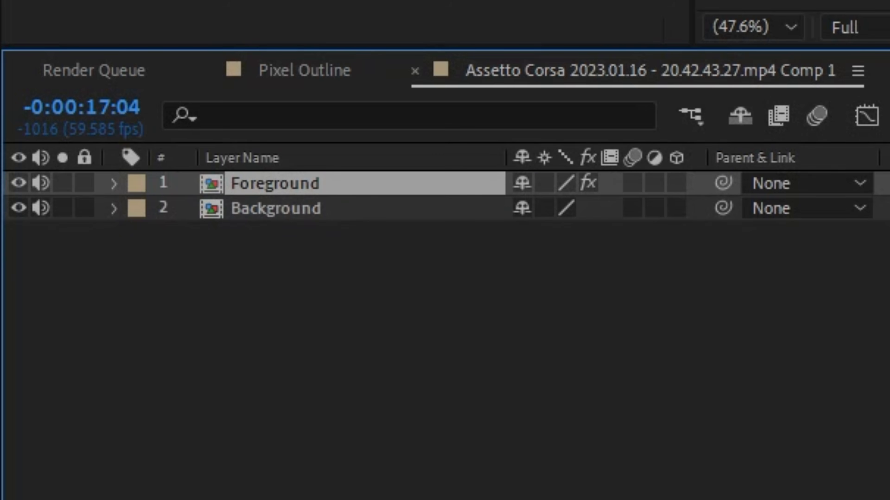
Step: Duplicate the Foreground layer as Glitch and place the copy directly beneath Foreground
key(ctrl+d)
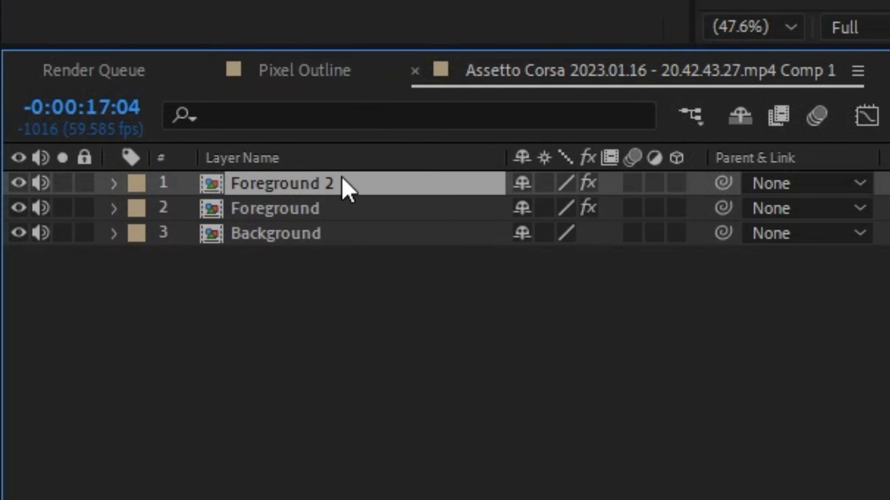
key(Return)
text(Glitch)
key(Return)
drag(291, 184, 278, 218)
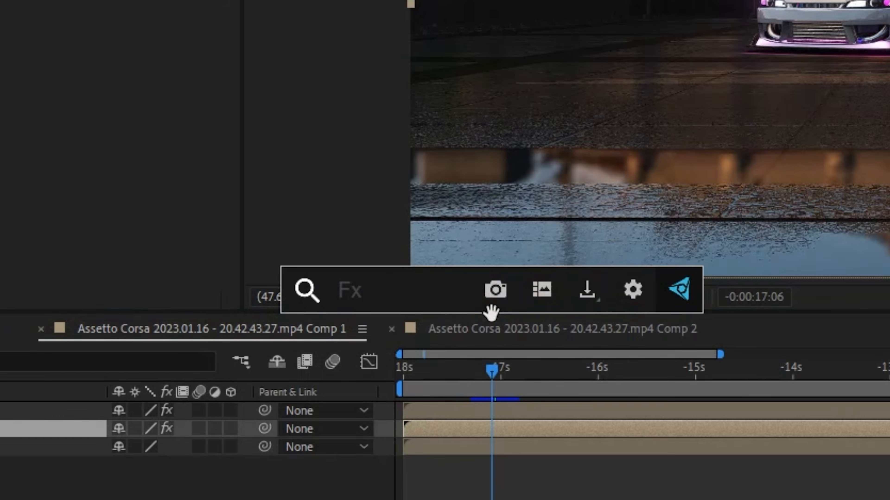
Step: Apply Glitchify to the Glitch layer and disable its Color Glitch
text(gl)
key(Return)
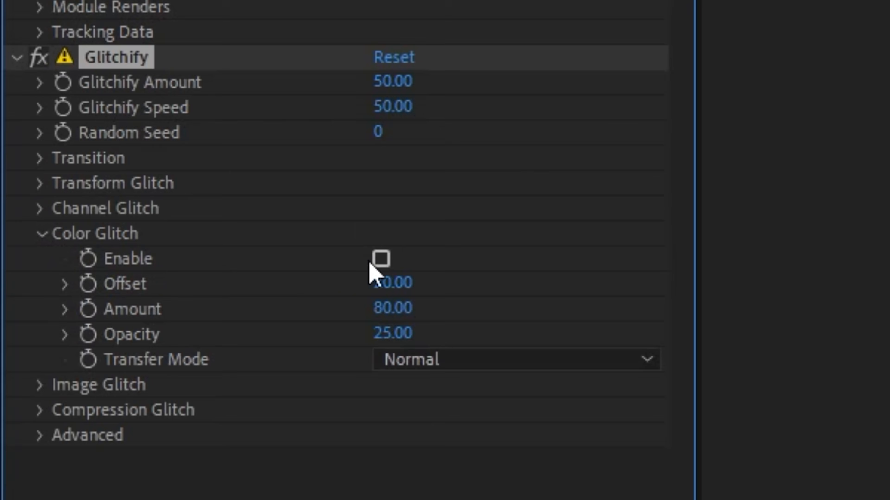
click(41, 234)
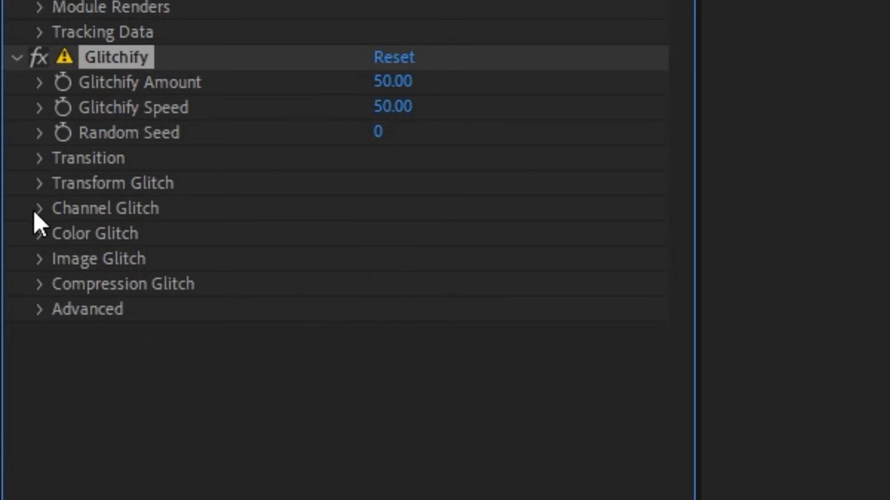
Step: In Channel Glitch, set Channel Split to 59 horizontal and -32 vertical, and Channel Scale to 20 with Vertical on and Offset 1
click(39, 209)
click(64, 283)
click(64, 258)
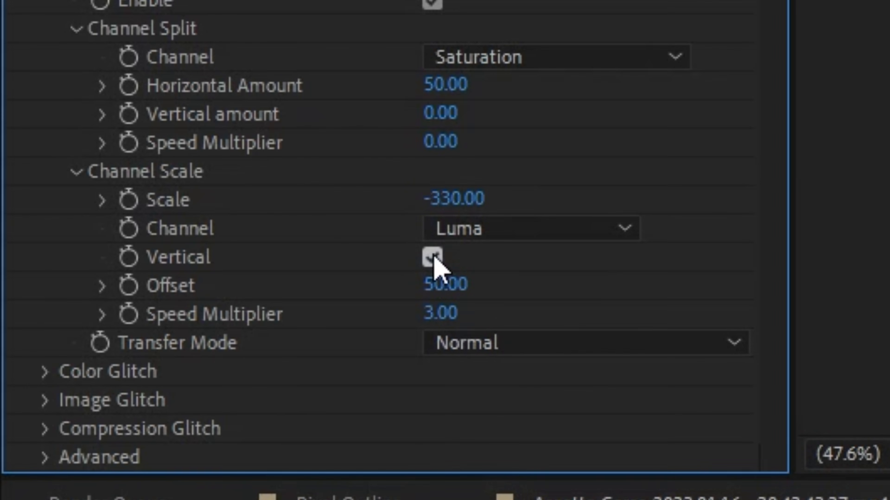
key(ctrl+z)
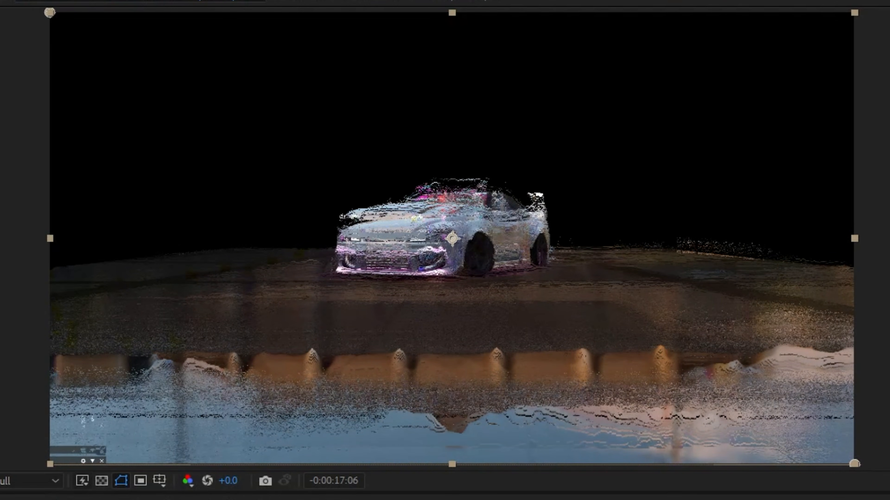
key(space)
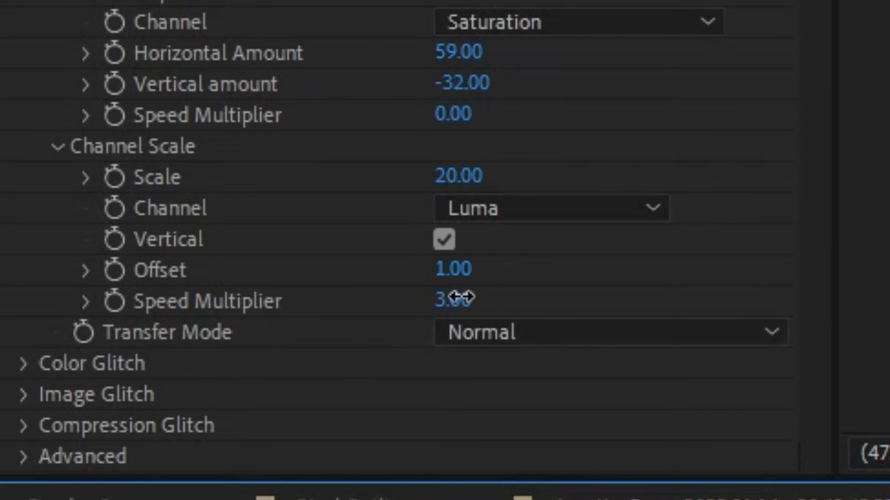
Step: Open the Channel Scale Speed Multiplier for editing and increase the Glitch layer's Glitchify Amount
click(456, 298)
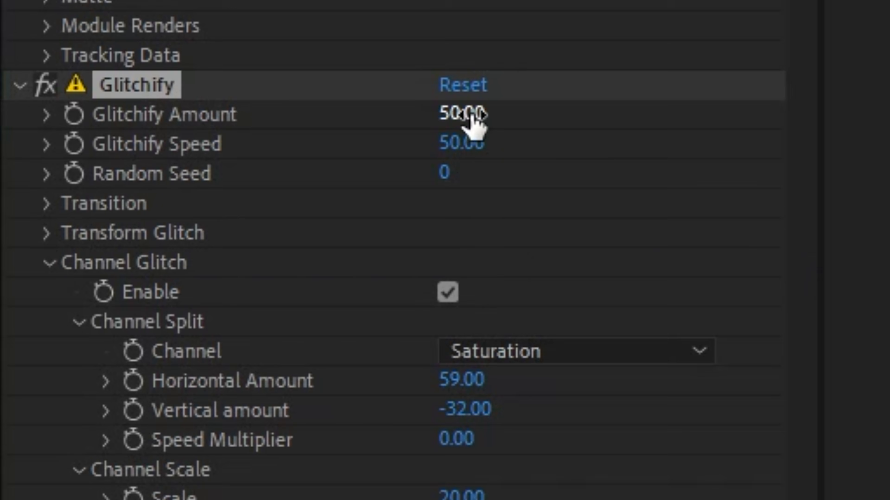
drag(471, 115, 489, 115)
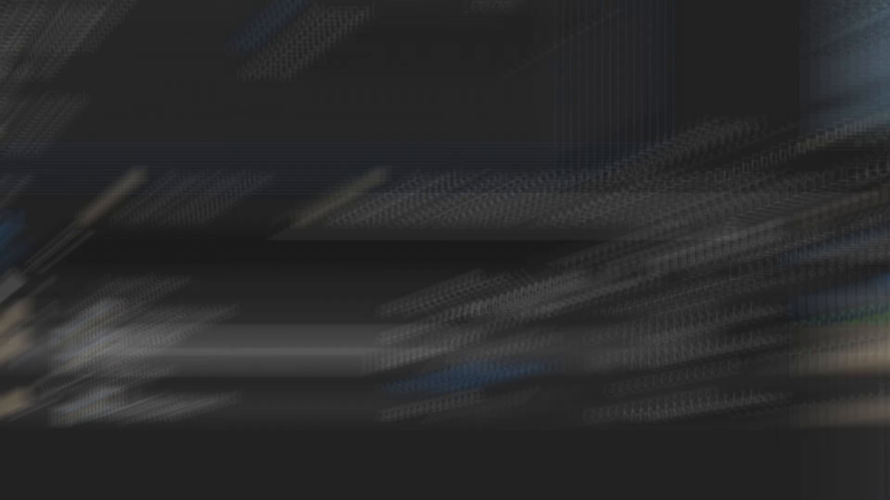
Step: Start keyframing the Glitch layer's Glitchify Amount at 99 and open the amount for editing at another point in time
click(40, 153)
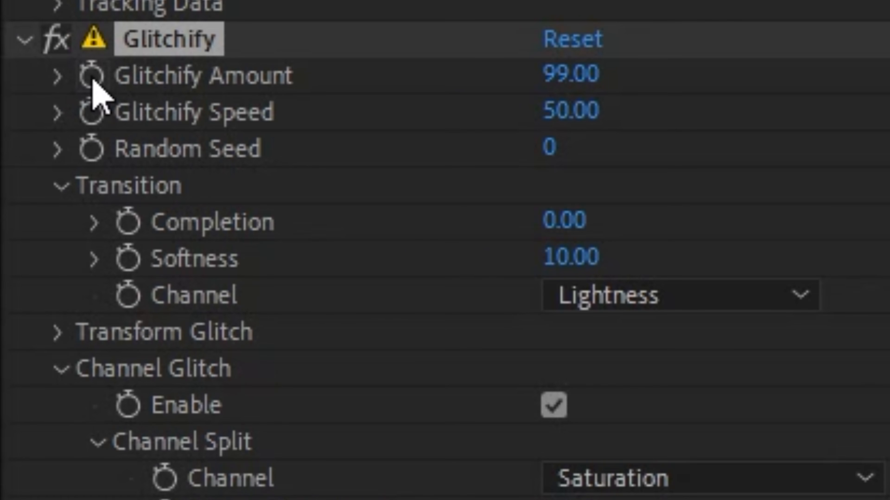
click(93, 80)
drag(273, 137, 195, 138)
click(576, 76)
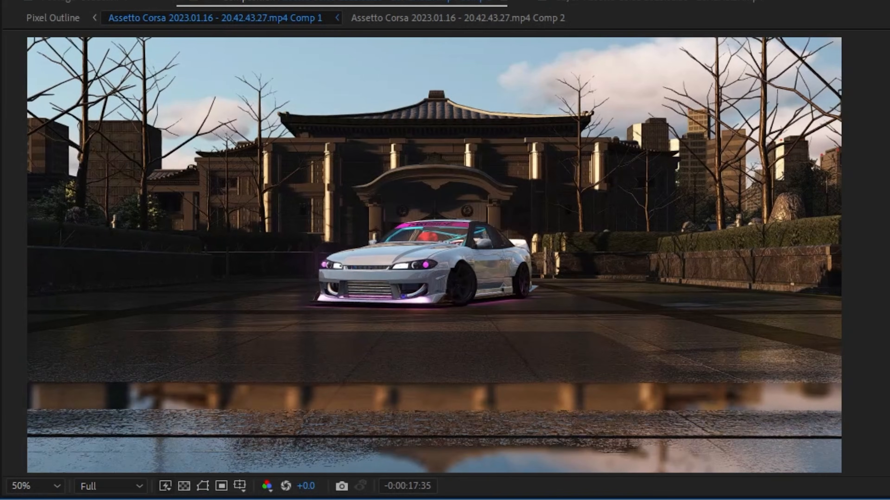
Step: Enable Position keyframing on the Glitch layer at -0:00:17:20 and reveal the layer's keyframed properties
key(Page_Down)
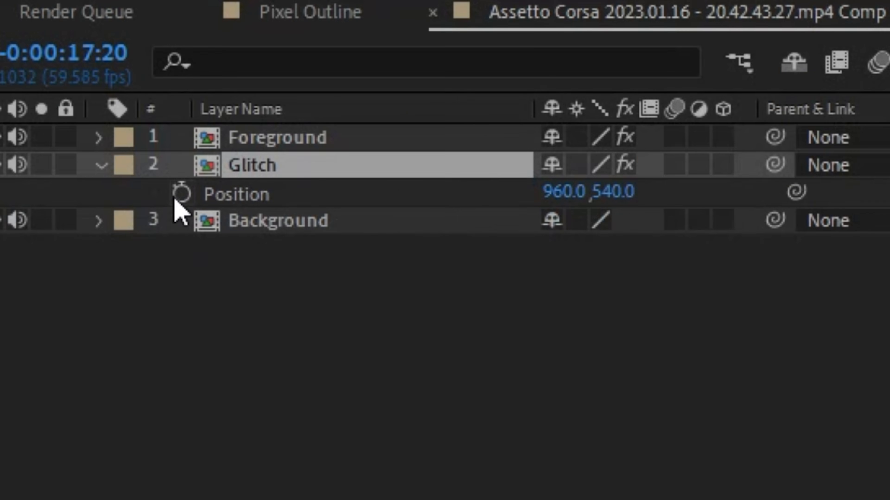
click(181, 192)
key(u)
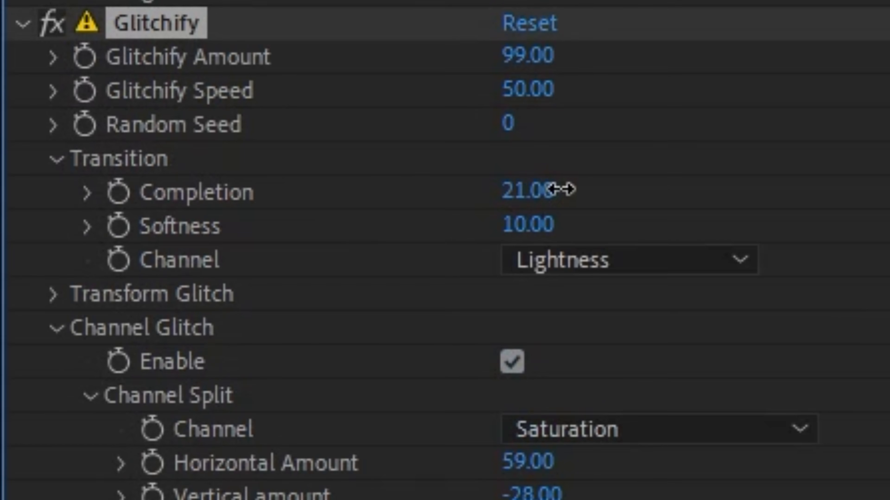
Step: Increase the Transition Completion of the Glitch layer's Glitchify above 21
drag(585, 189, 649, 205)
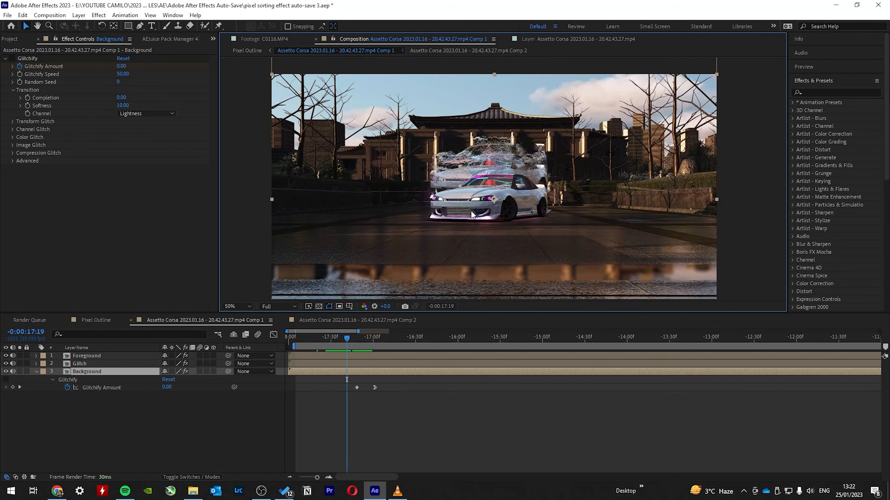
scroll(471, 215, up, 2)
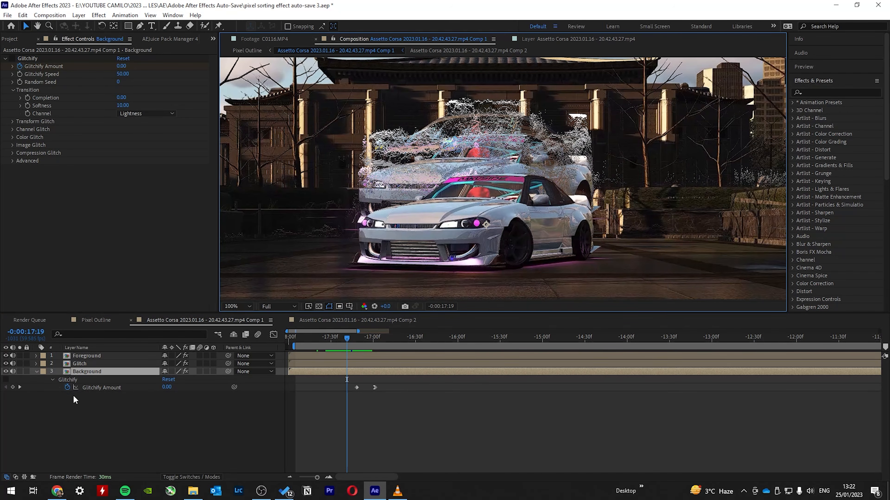
Step: Apply the Glow effect to the Glitch layer
click(100, 363)
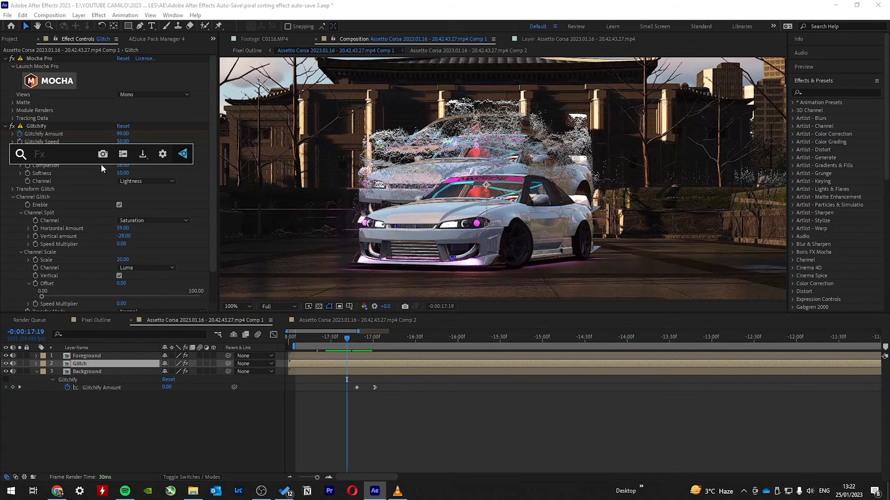
text(glow)
key(Return)
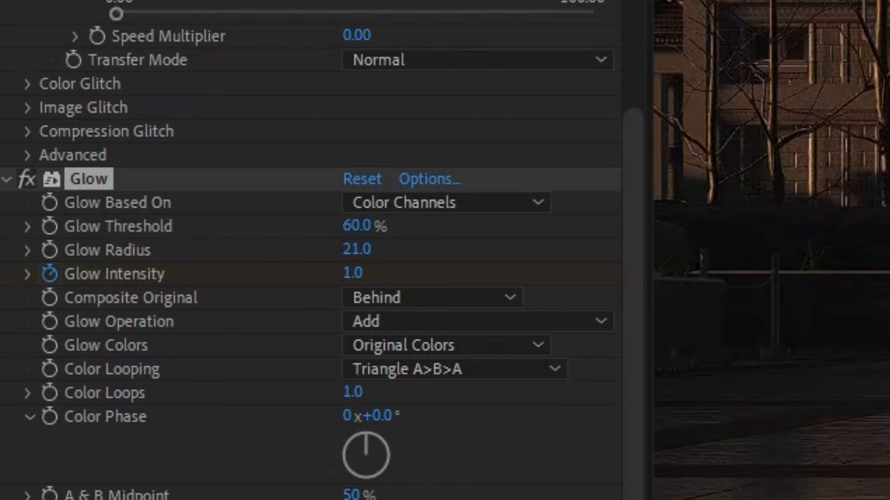
Step: Lower the keyframed Glow Intensity on the Glitch layer and move to another point in its animation
click(291, 293)
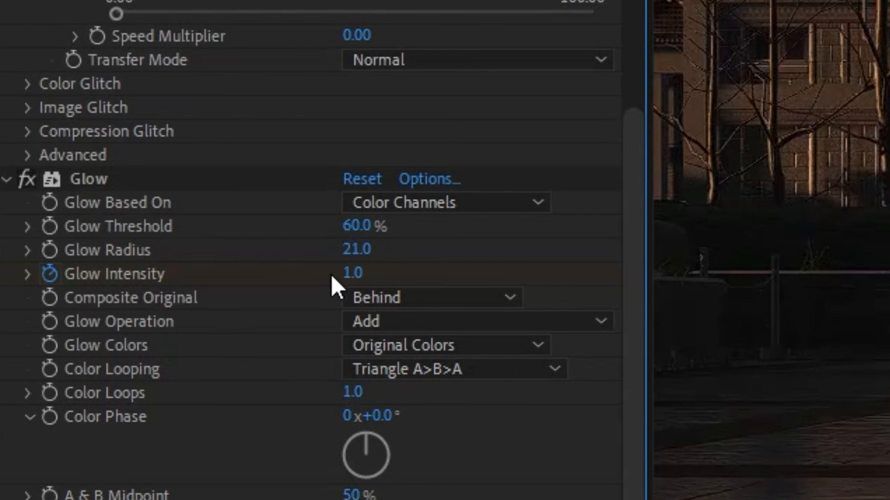
drag(353, 274, 174, 286)
drag(192, 464, 226, 472)
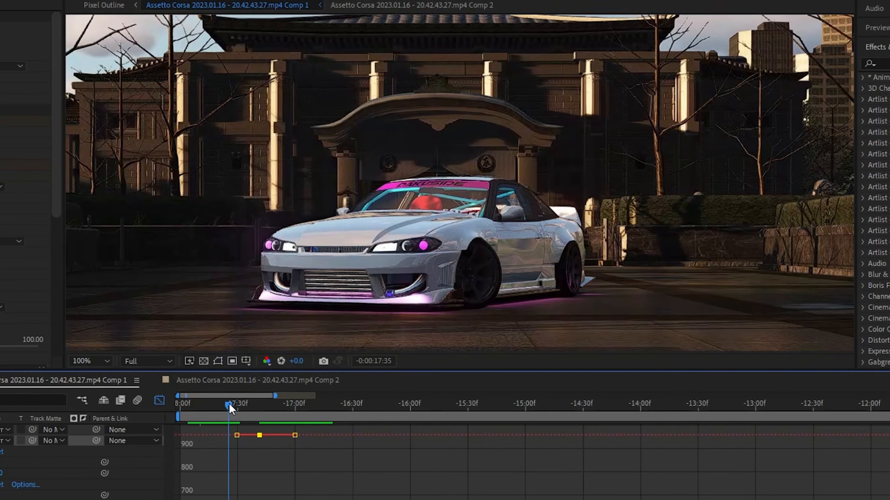
Step: Preview the glitch and glow animation from just before its first keyframe
key(space)
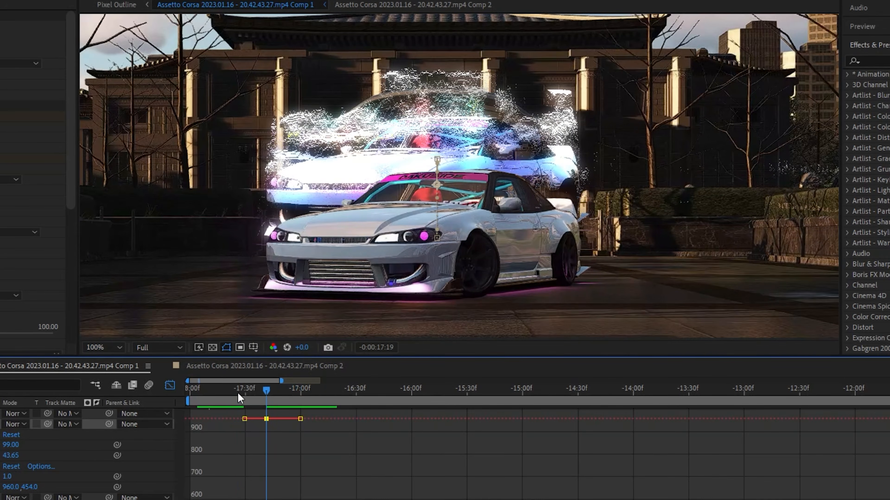
click(237, 389)
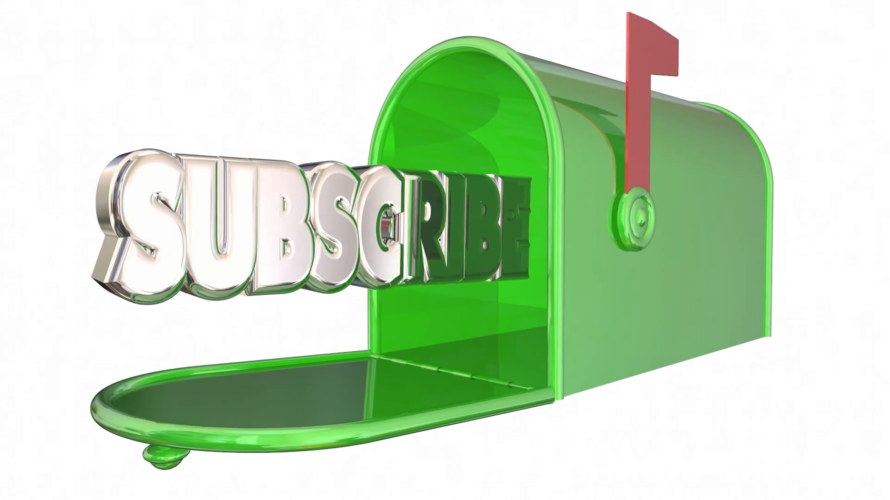
scroll(440, 250, down, 9)
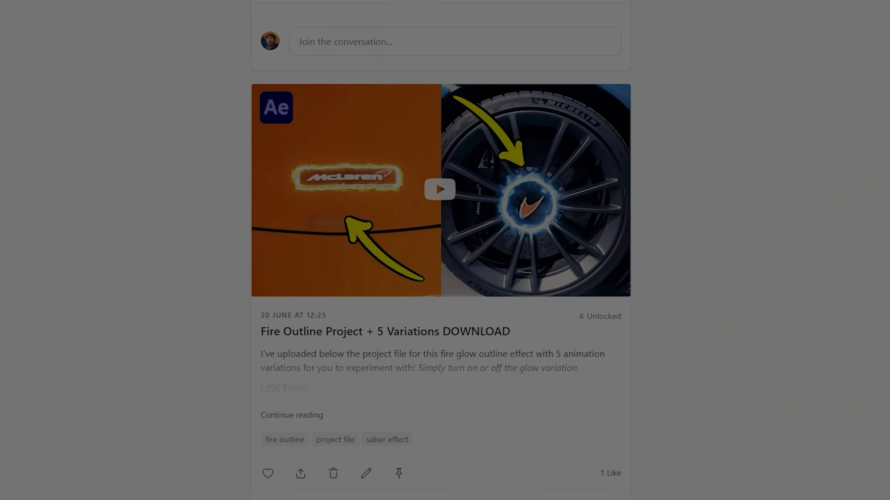
scroll(441, 250, down, 18)
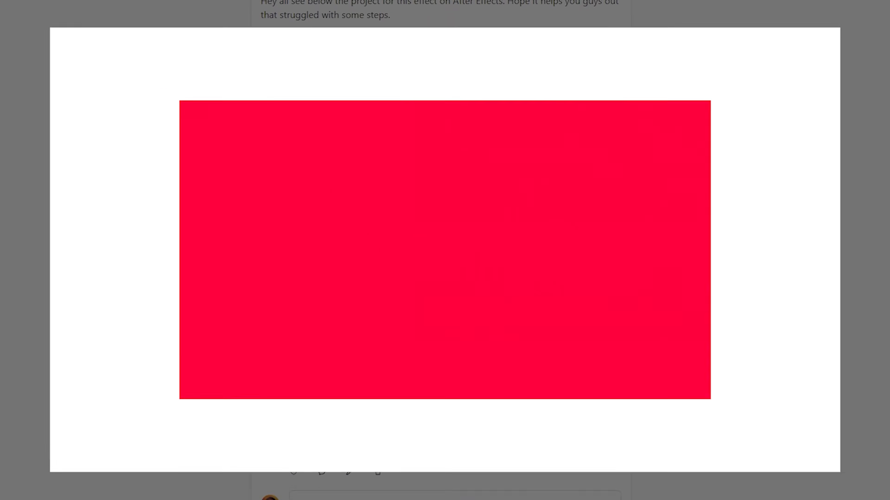